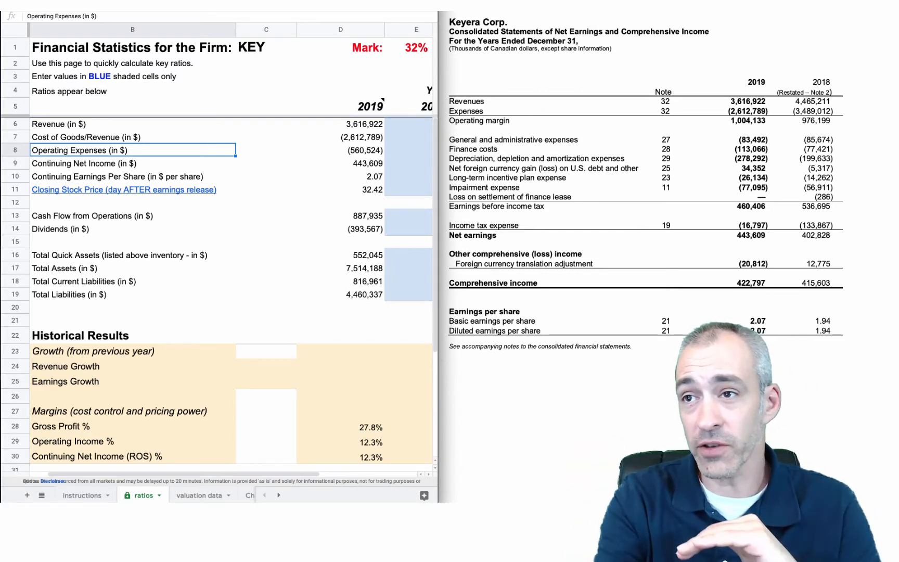
# Compare the 2019 revenue and cost of goods entries with the revenues, expenses and operating margin on Keyera's net earnings statement
pyautogui.click(377, 125)
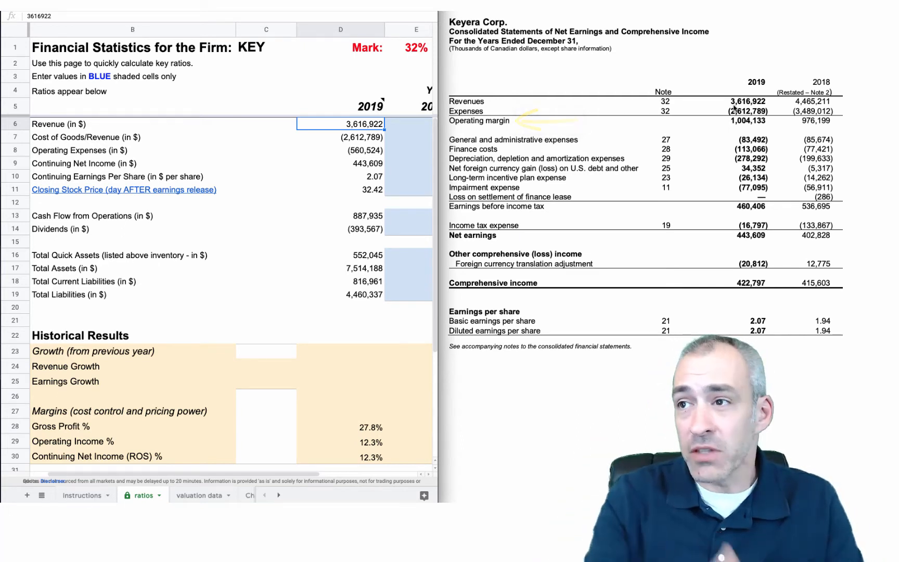
pyautogui.click(356, 150)
pyautogui.click(357, 139)
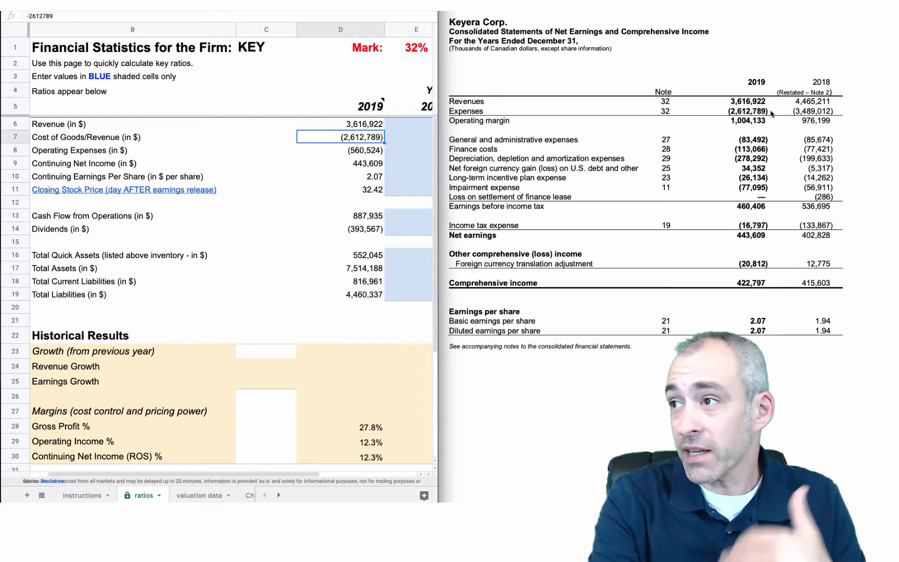
pyautogui.click(738, 111)
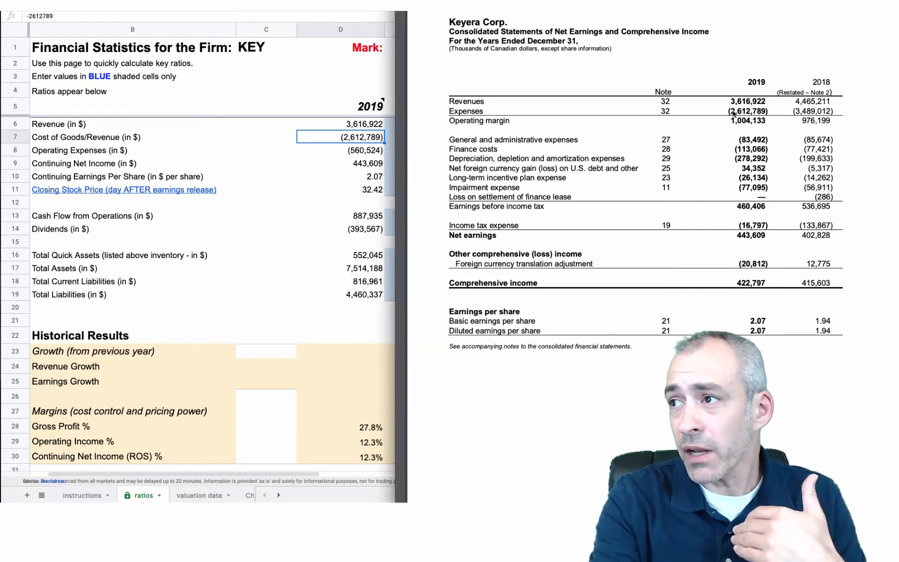
pyautogui.moveTo(729, 112); pyautogui.dragTo(775, 113)
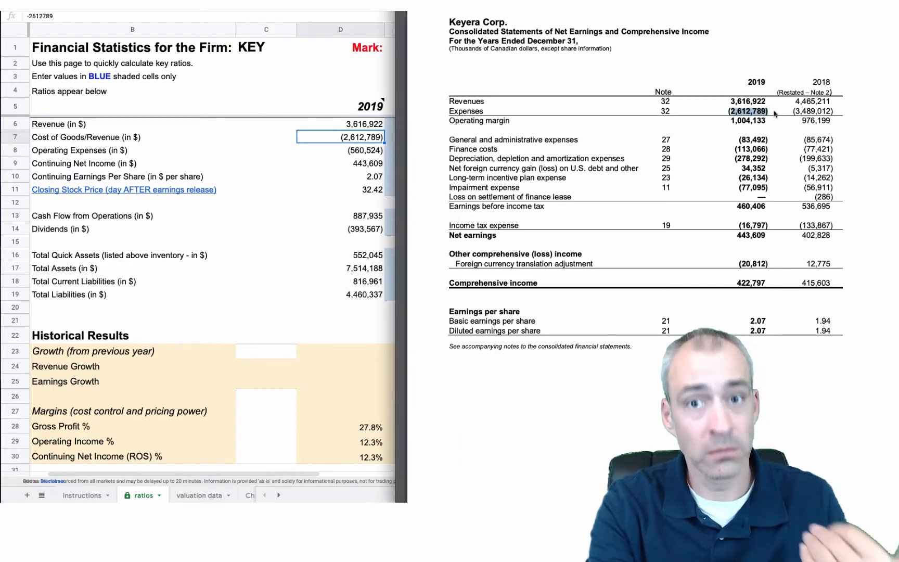
pyautogui.click(744, 124)
pyautogui.moveTo(731, 124); pyautogui.dragTo(770, 123)
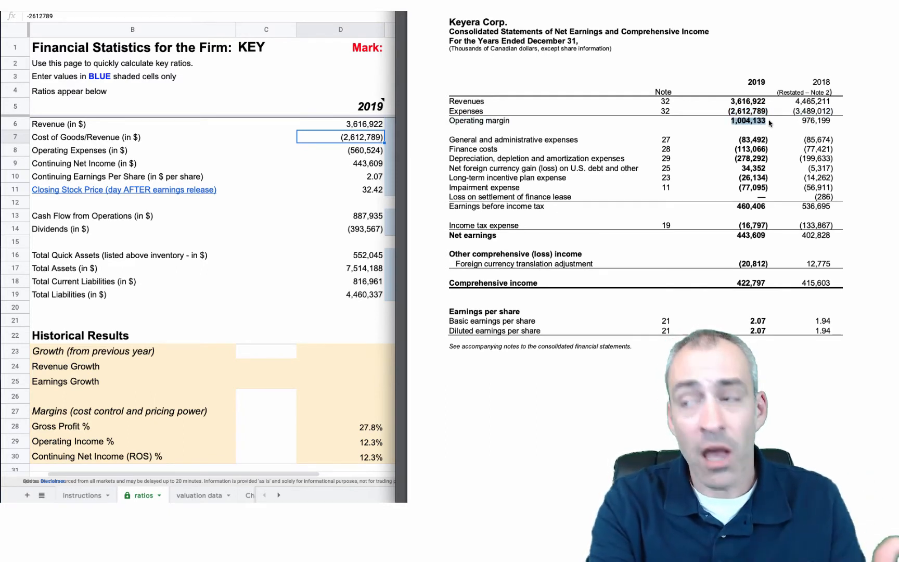
pyautogui.click(356, 142)
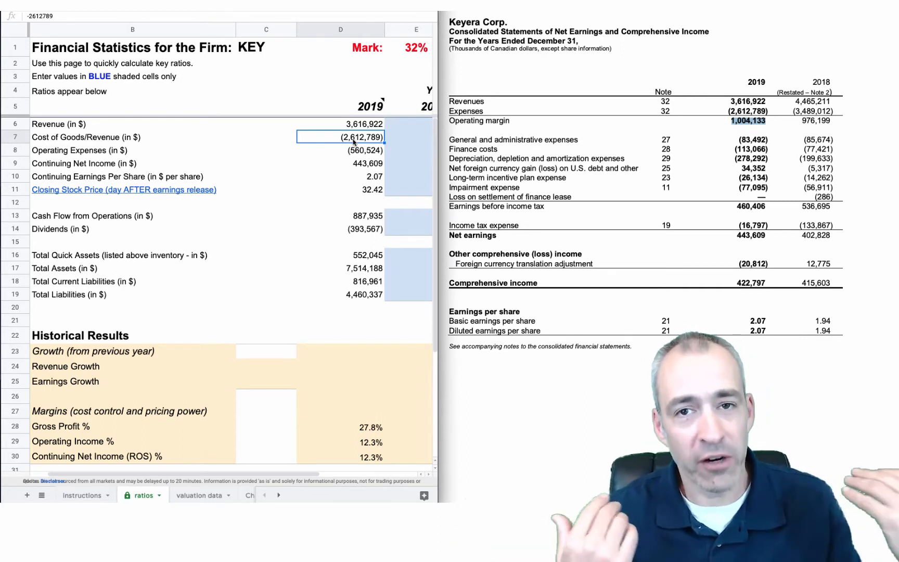
pyautogui.moveTo(359, 124); pyautogui.dragTo(361, 140)
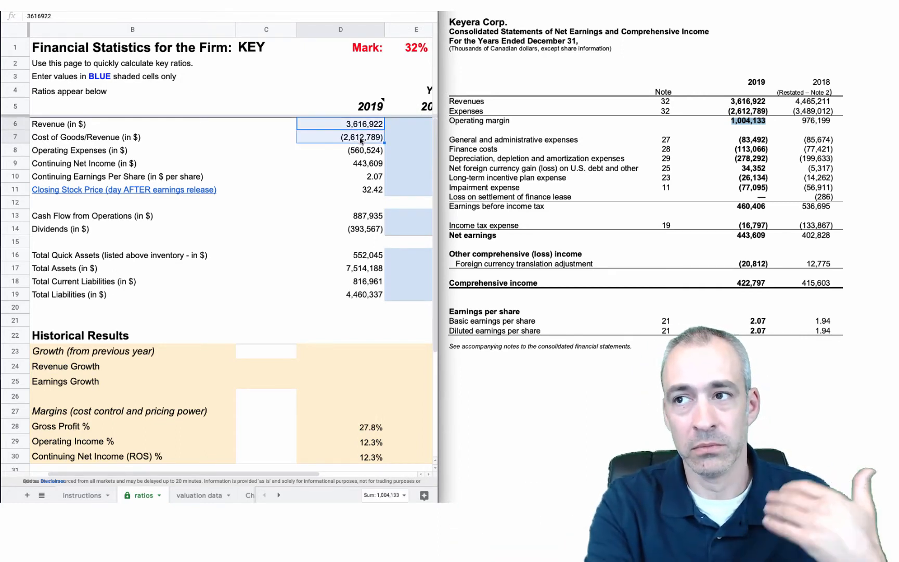
# Compare the 2019 operating expenses entry with the expense lines from general and administrative down to impairment on the earnings statement
pyautogui.click(361, 152)
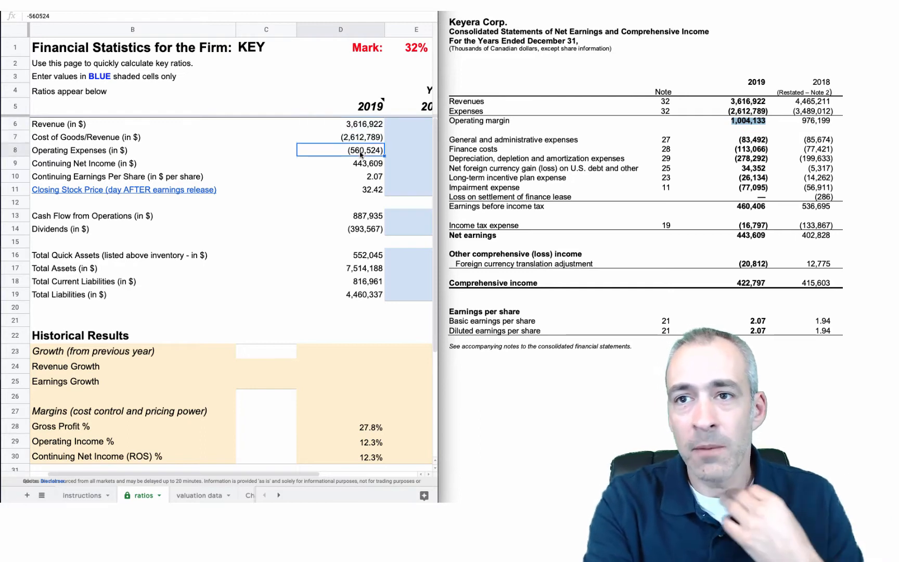
pyautogui.click(641, 190)
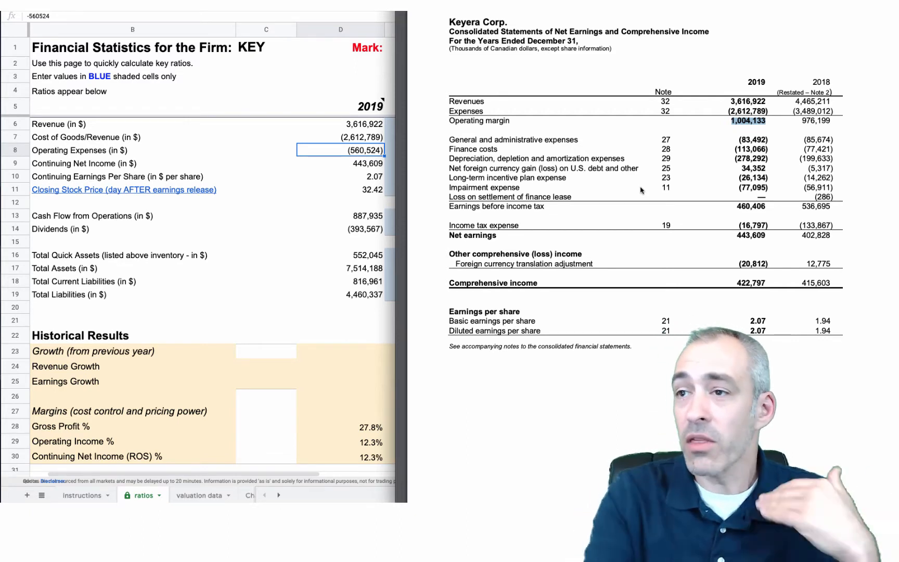
pyautogui.moveTo(449, 139); pyautogui.dragTo(835, 193)
pyautogui.click(761, 158)
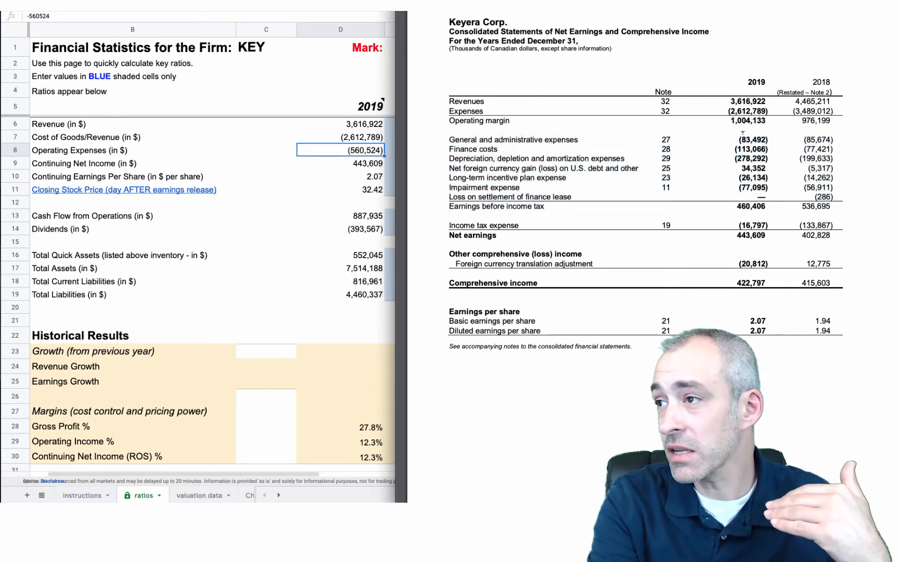
pyautogui.moveTo(743, 132); pyautogui.dragTo(770, 190)
pyautogui.click(688, 173)
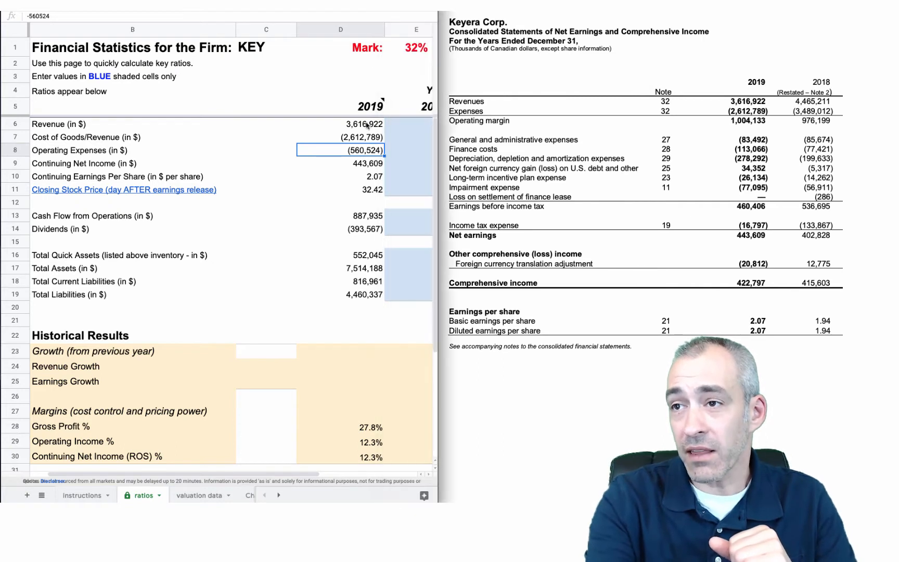
pyautogui.click(363, 140)
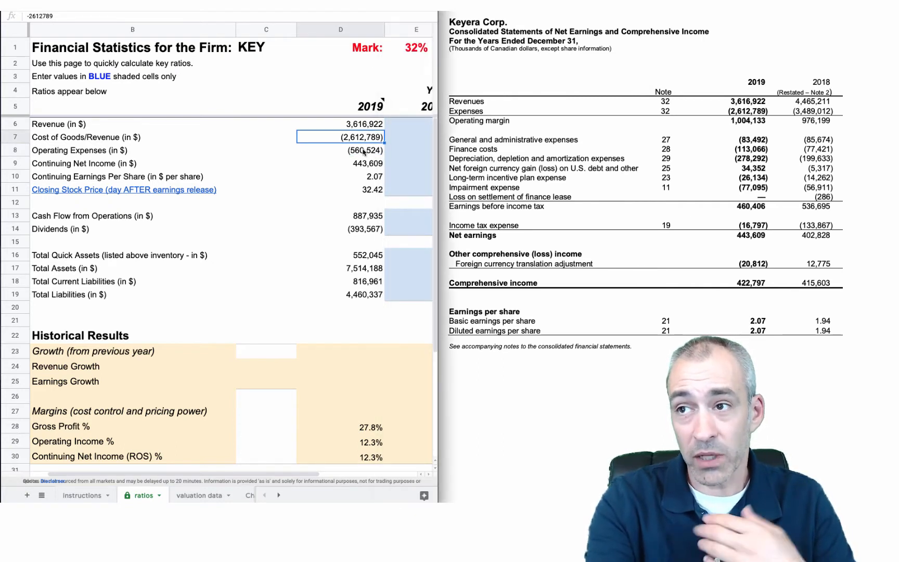
pyautogui.click(360, 153)
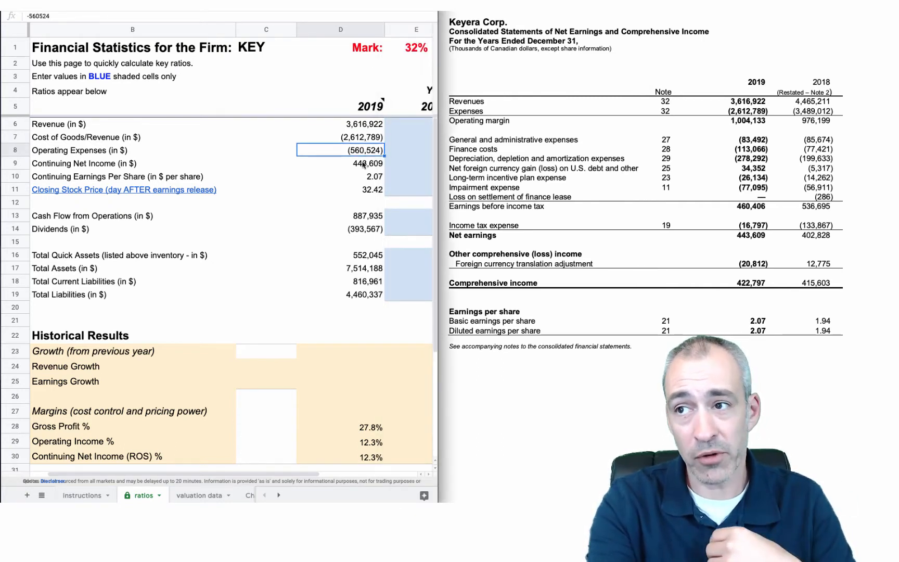
# Trace the 2019 continuing net income entry to the net earnings line, distinguishing it from other comprehensive income
pyautogui.click(364, 166)
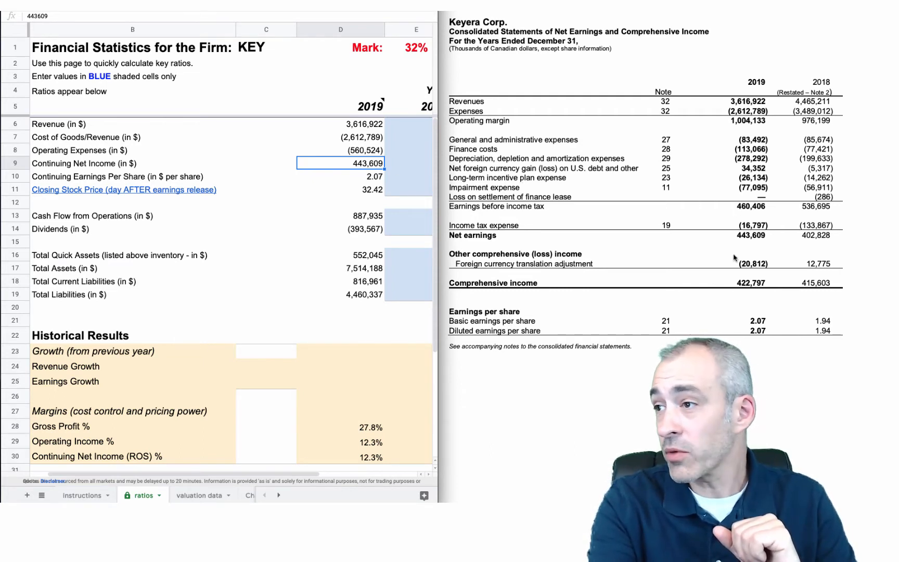
pyautogui.click(743, 237)
pyautogui.moveTo(736, 238); pyautogui.dragTo(766, 240)
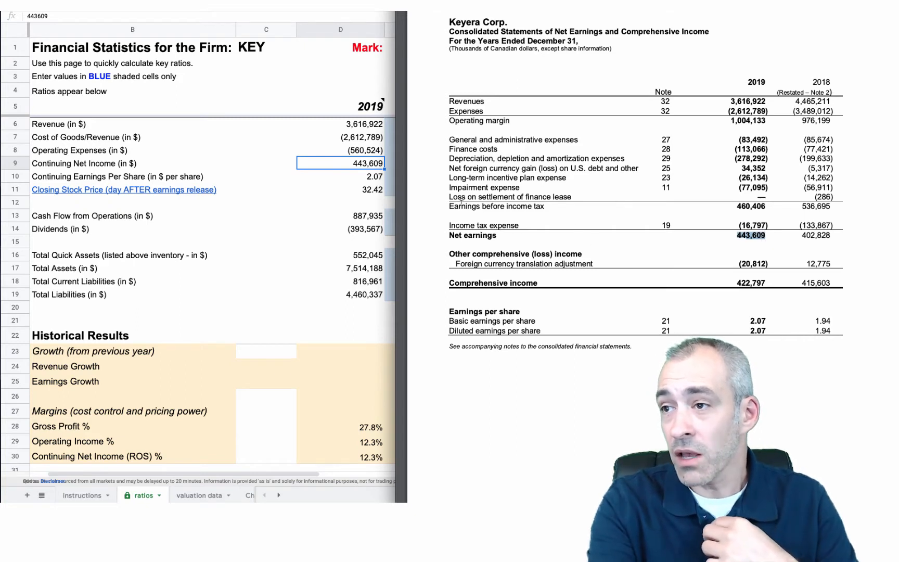
pyautogui.moveTo(737, 204); pyautogui.dragTo(765, 235)
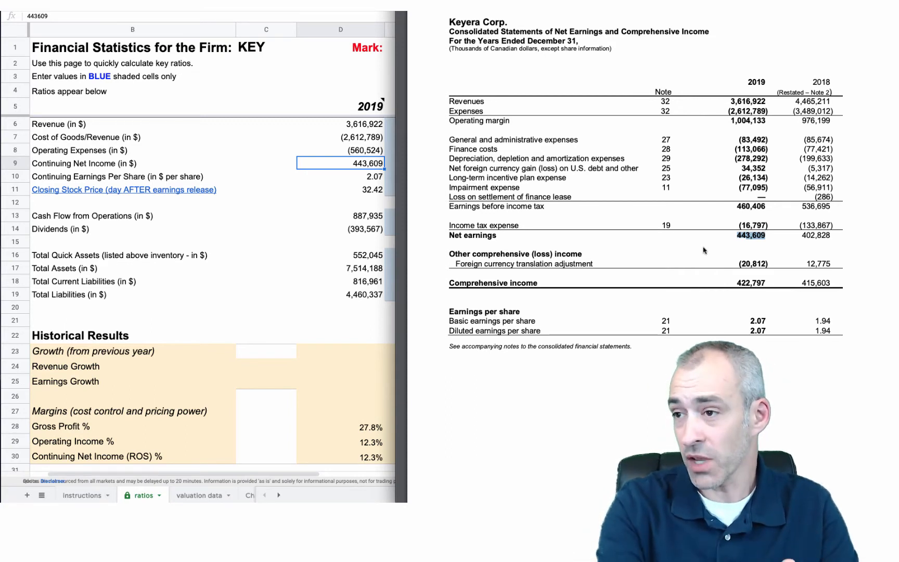
pyautogui.moveTo(448, 251); pyautogui.dragTo(849, 282)
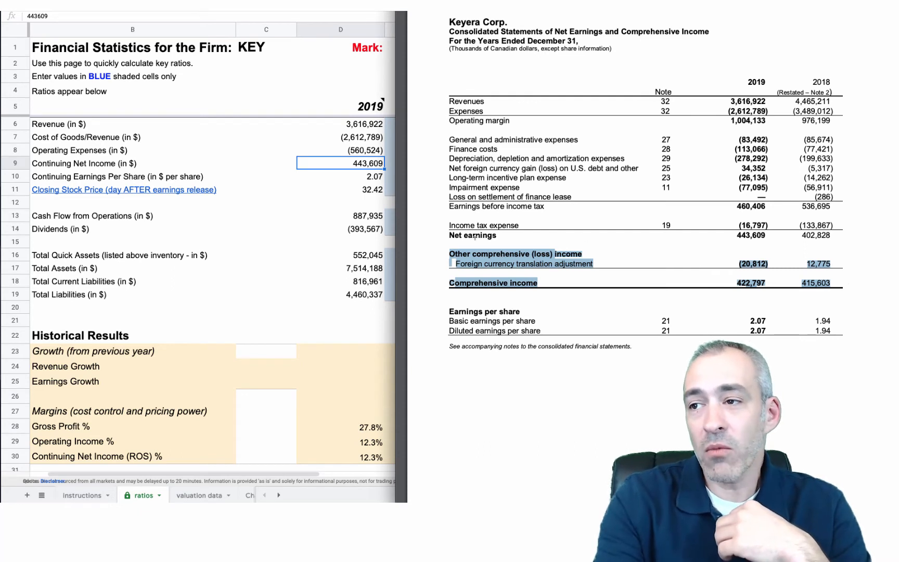
pyautogui.click(452, 235)
pyautogui.moveTo(450, 235); pyautogui.dragTo(794, 236)
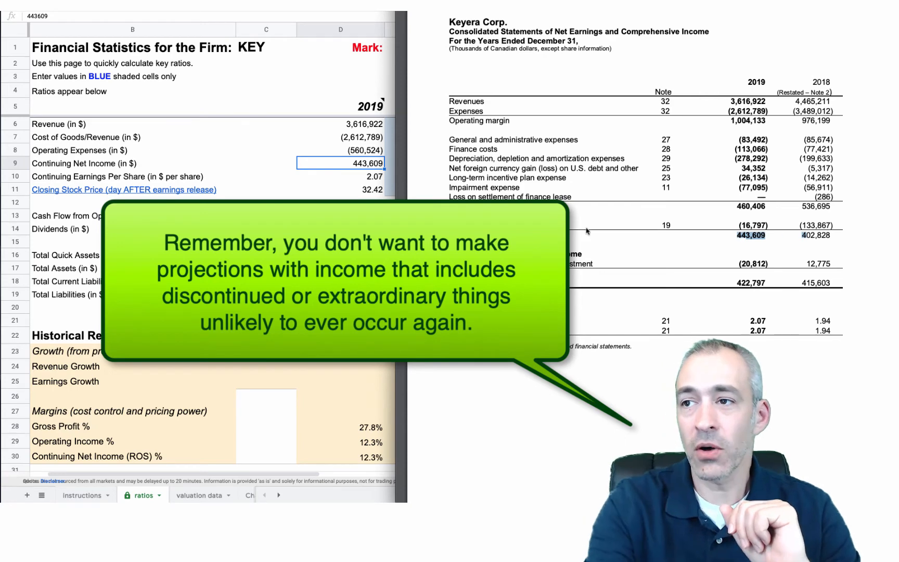
# Check the 2019 continuing earnings per share entry against the diluted earnings per share on the earnings statement
pyautogui.click(373, 182)
pyautogui.click(373, 179)
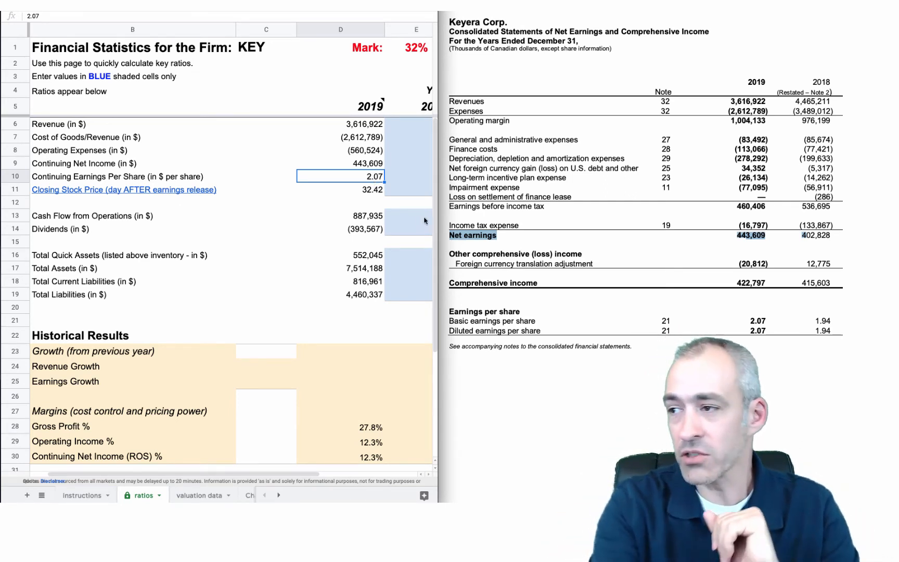
pyautogui.click(754, 335)
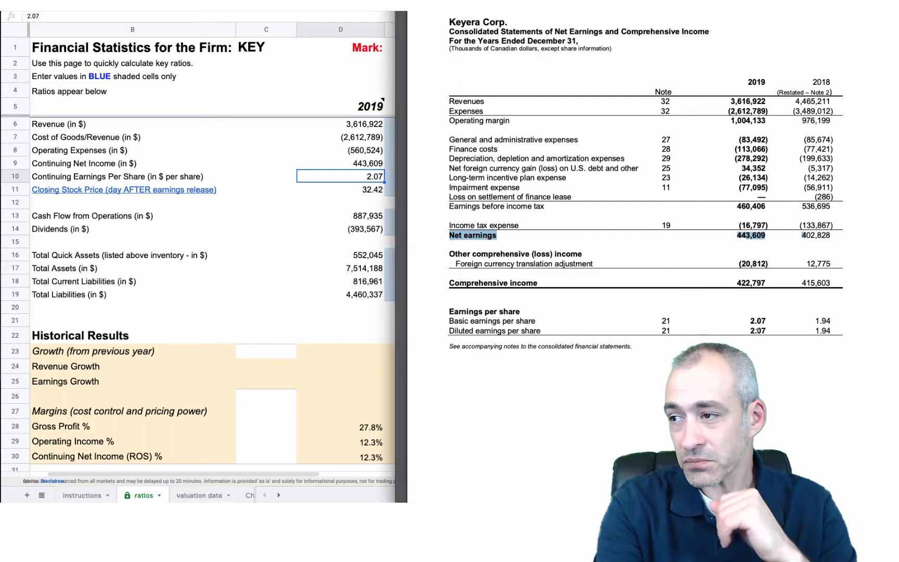
pyautogui.click(754, 330)
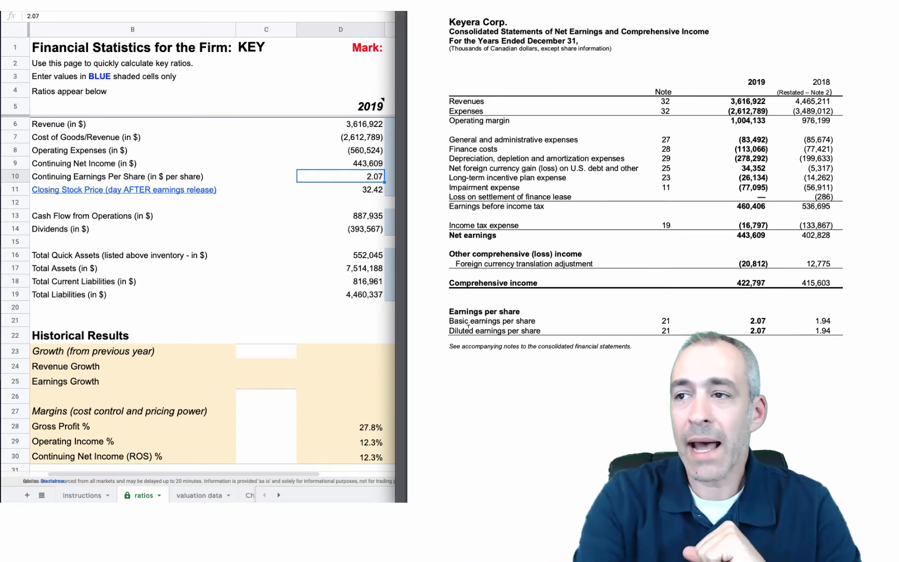
# Compare the 2019 cash flow from operations and dividends entries with the matching lines on the consolidated statement of cash flows
pyautogui.click(363, 219)
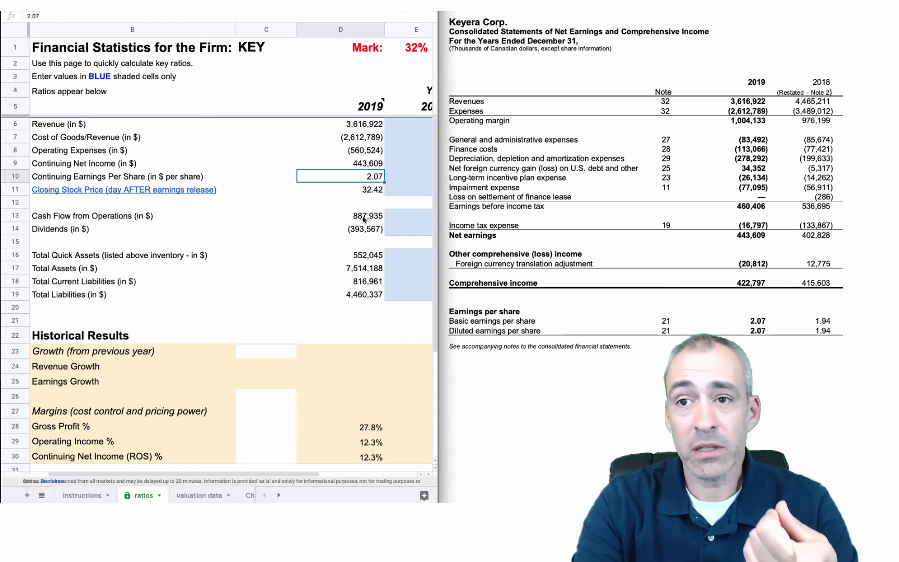
pyautogui.click(363, 219)
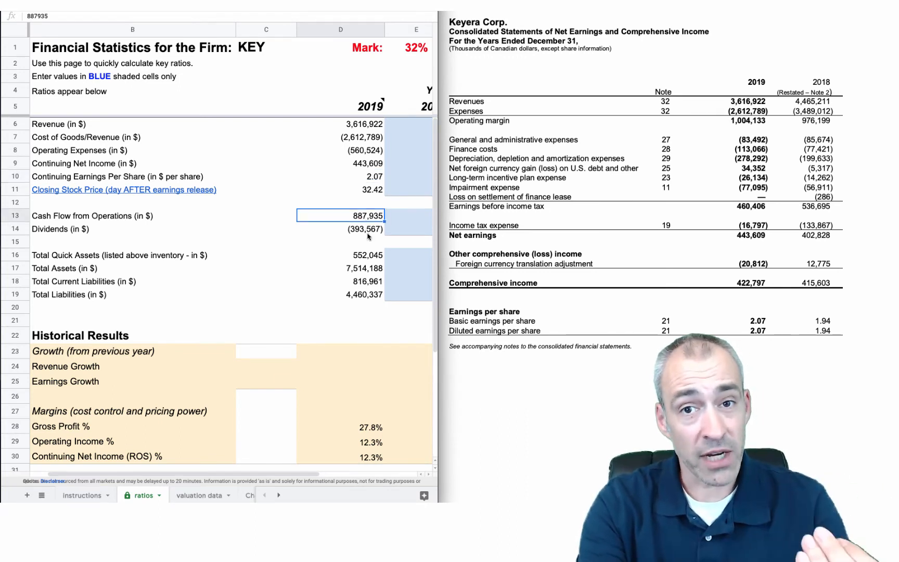
pyautogui.scroll(-10, 585, 205)
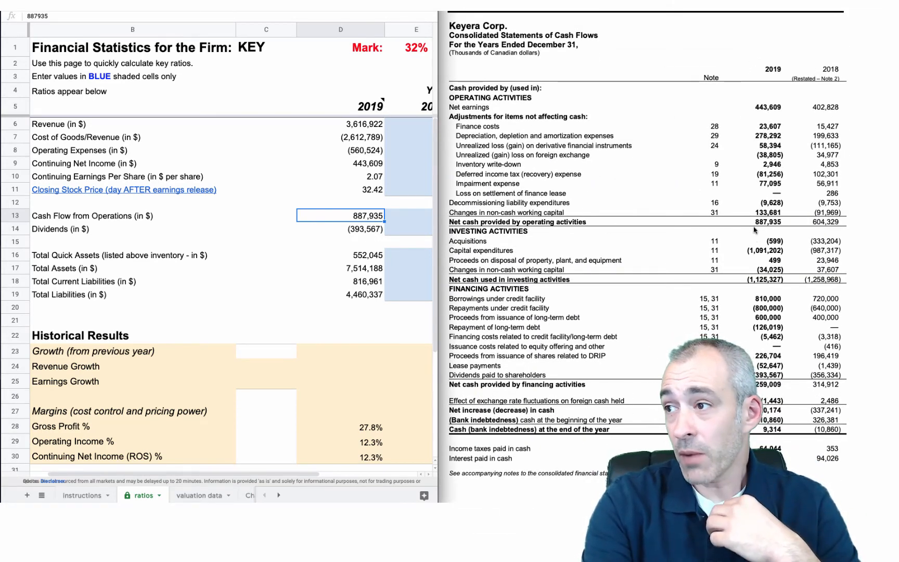
pyautogui.click(344, 232)
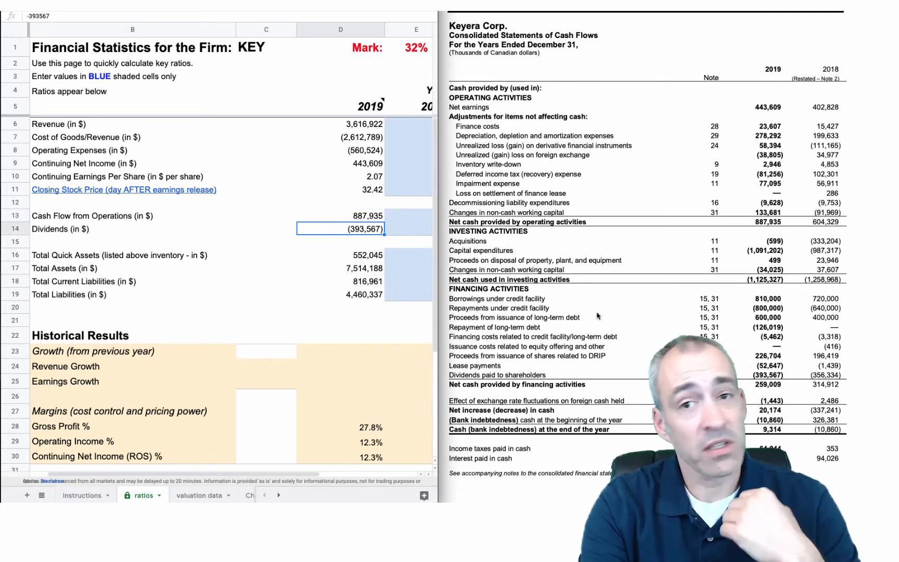
pyautogui.click(448, 375)
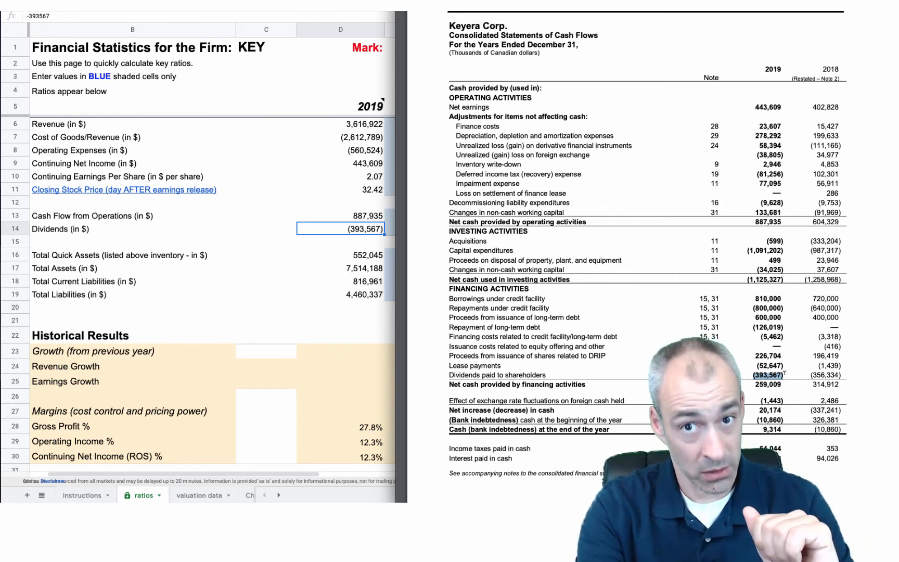
pyautogui.scroll(-2, 342, 245)
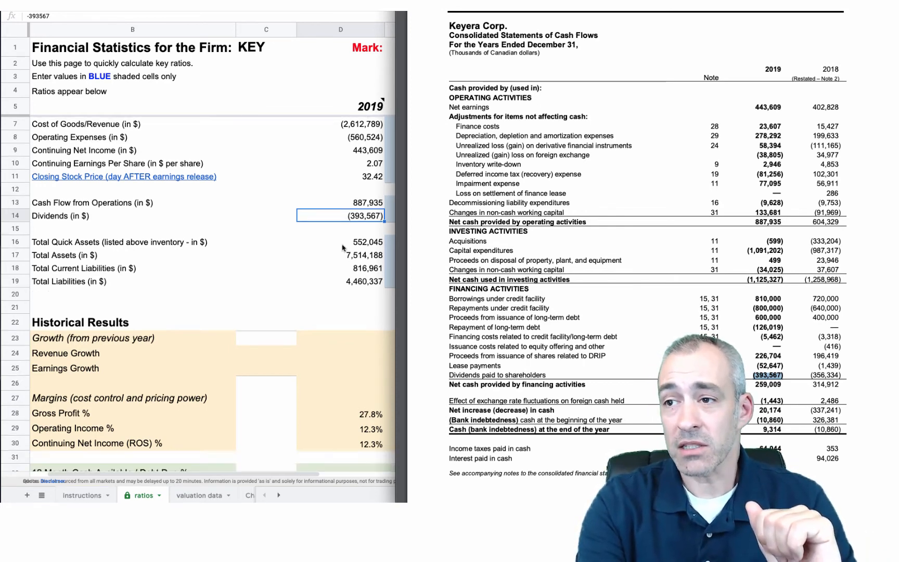
pyautogui.click(358, 220)
# Compare the 2019 total current liabilities and total liabilities entries with the totals on the consolidated statement of financial position
pyautogui.scroll(20, 571, 254)
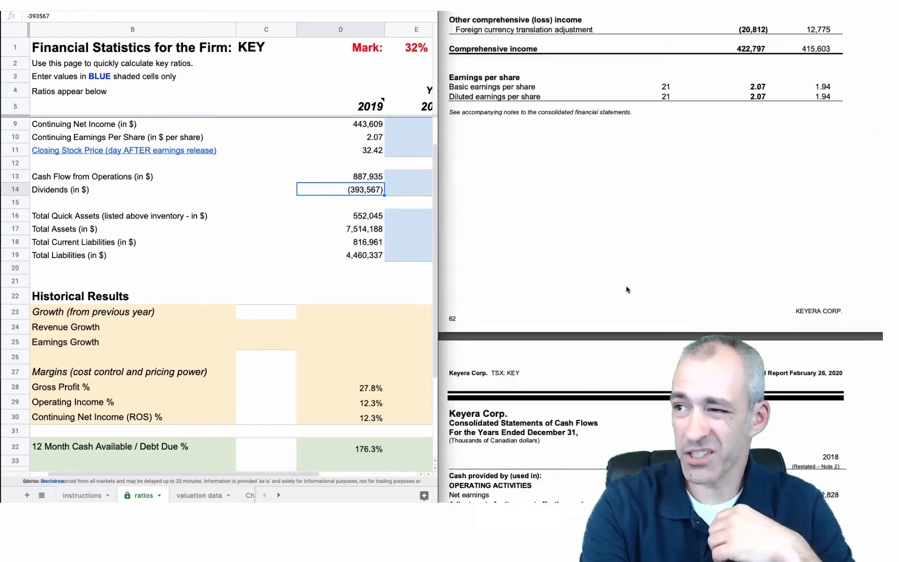
pyautogui.scroll(-5, 627, 289)
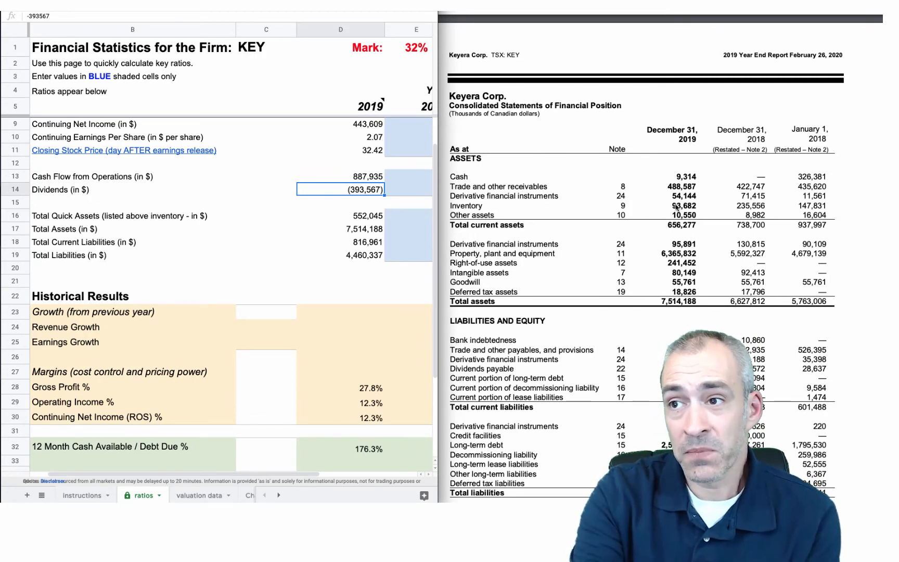
pyautogui.click(365, 242)
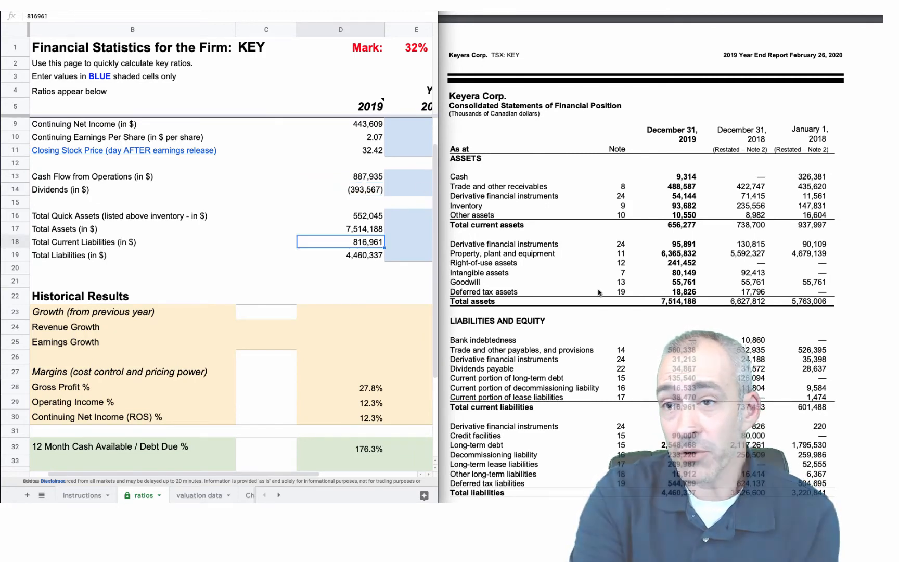
pyautogui.scroll(-2, 600, 293)
pyautogui.scroll(-2, 600, 293)
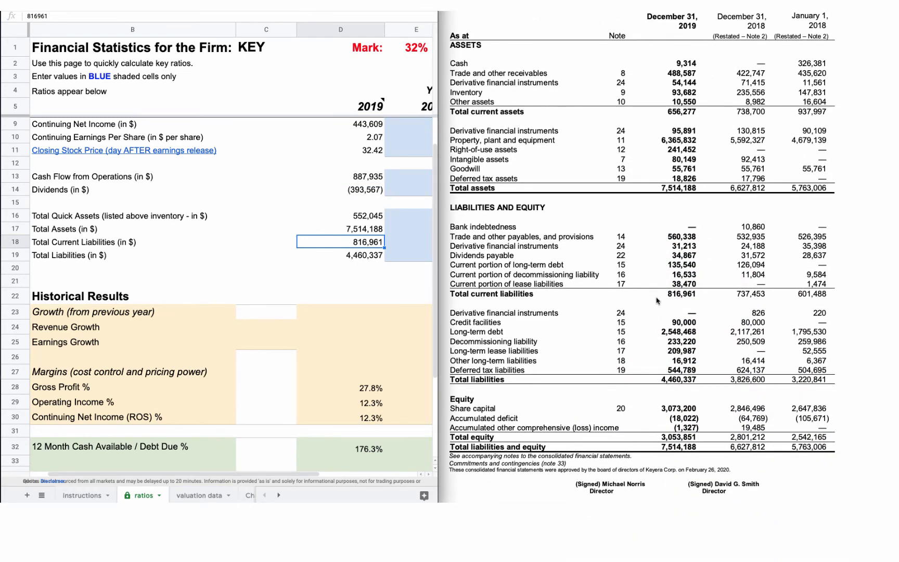
pyautogui.click(655, 298)
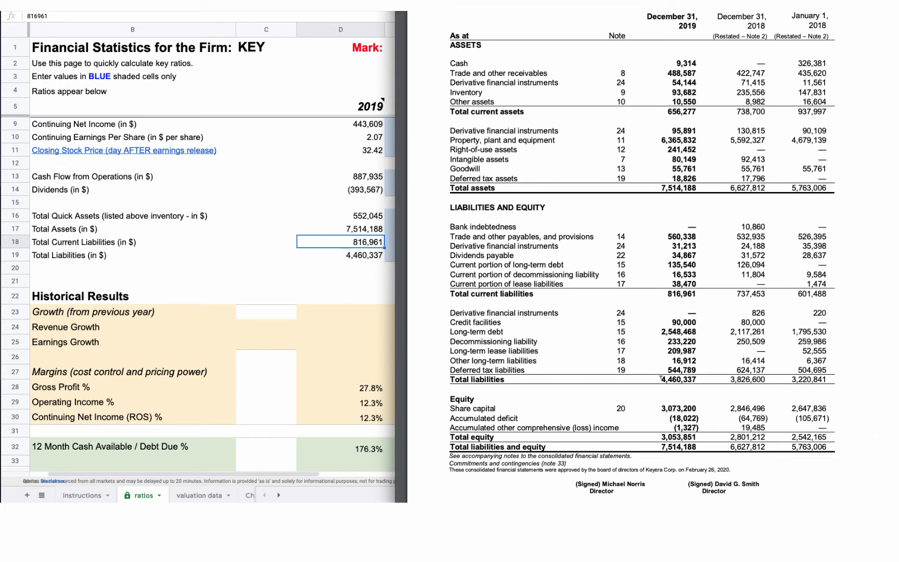
pyautogui.moveTo(661, 378); pyautogui.dragTo(698, 379)
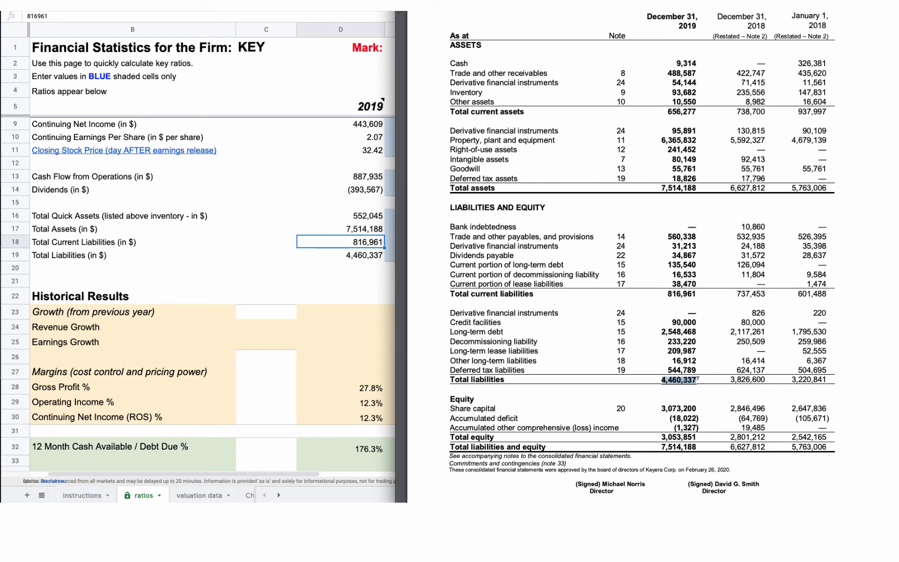
pyautogui.click(661, 301)
pyautogui.moveTo(662, 294); pyautogui.dragTo(694, 293)
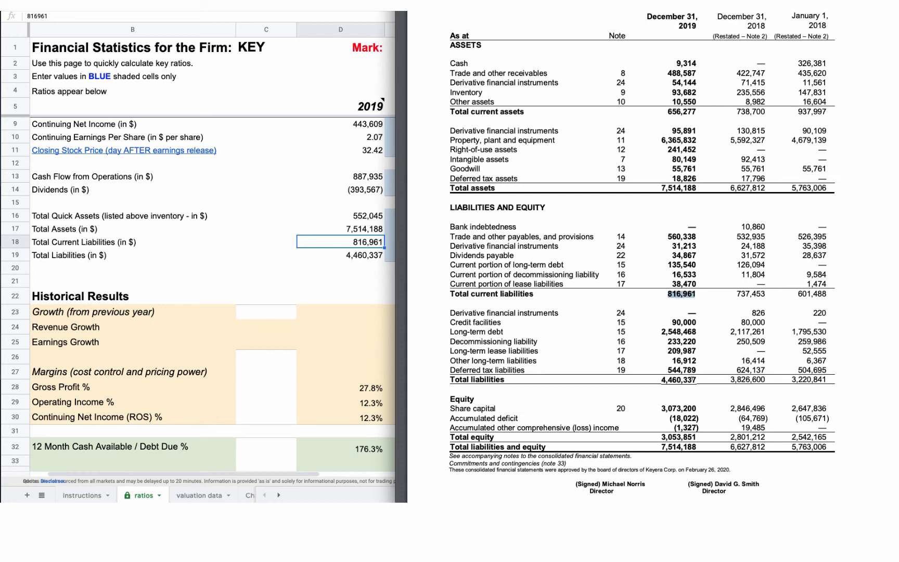
pyautogui.click(367, 255)
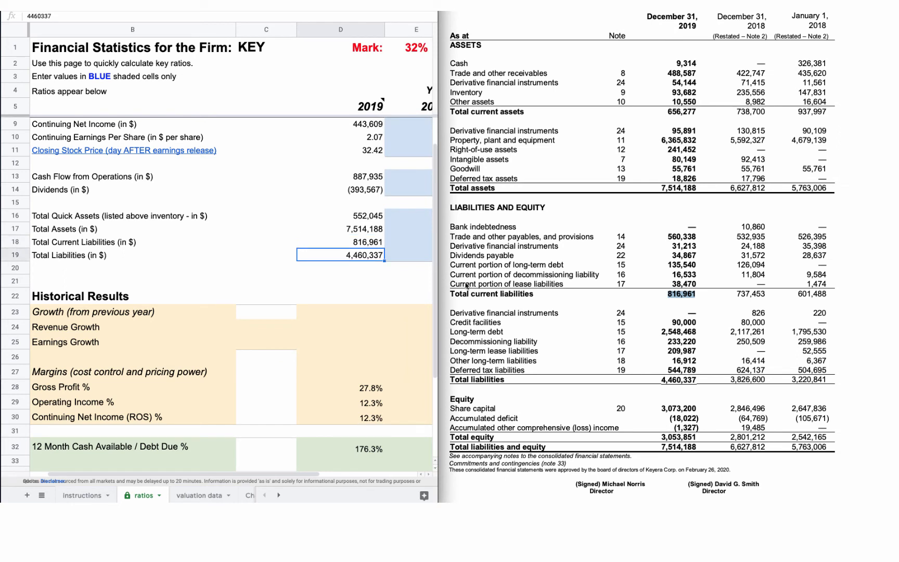
# Select the 2019 closing stock price entry and look back through Keyera's year-end report for the earnings release date
pyautogui.click(678, 381)
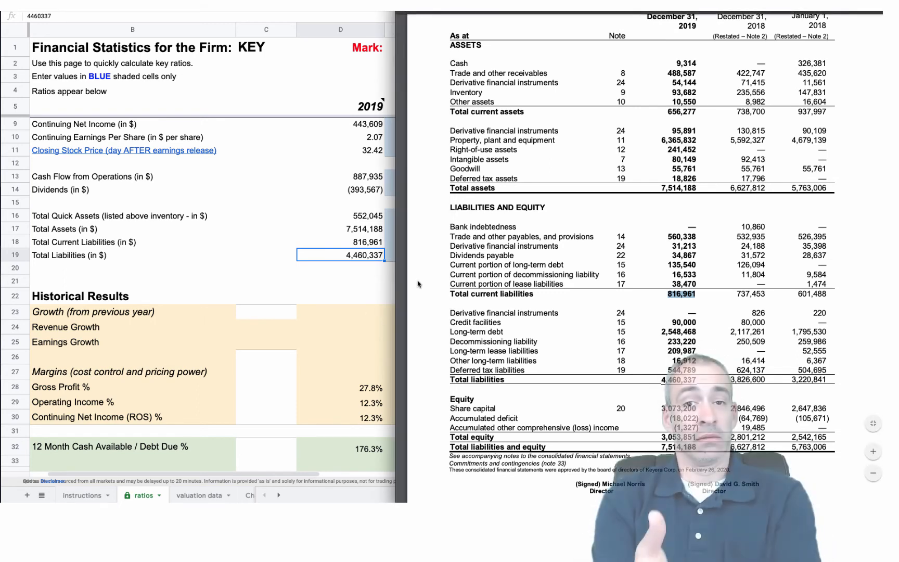
pyautogui.click(374, 148)
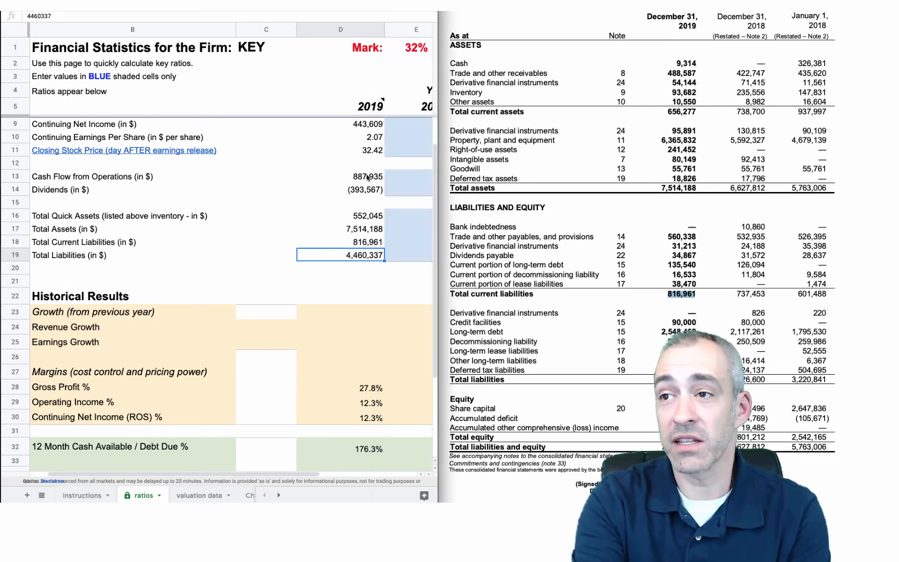
pyautogui.click(368, 150)
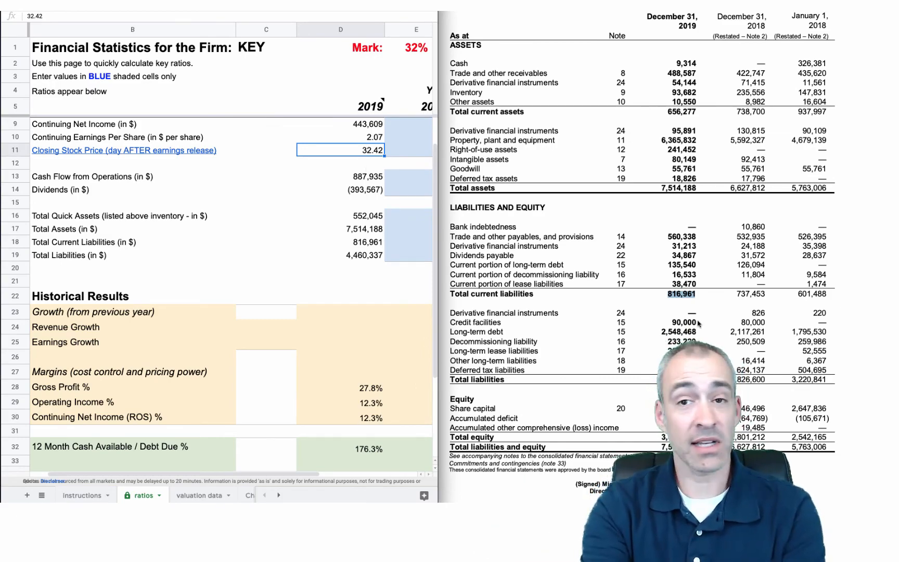
pyautogui.scroll(15, 699, 323)
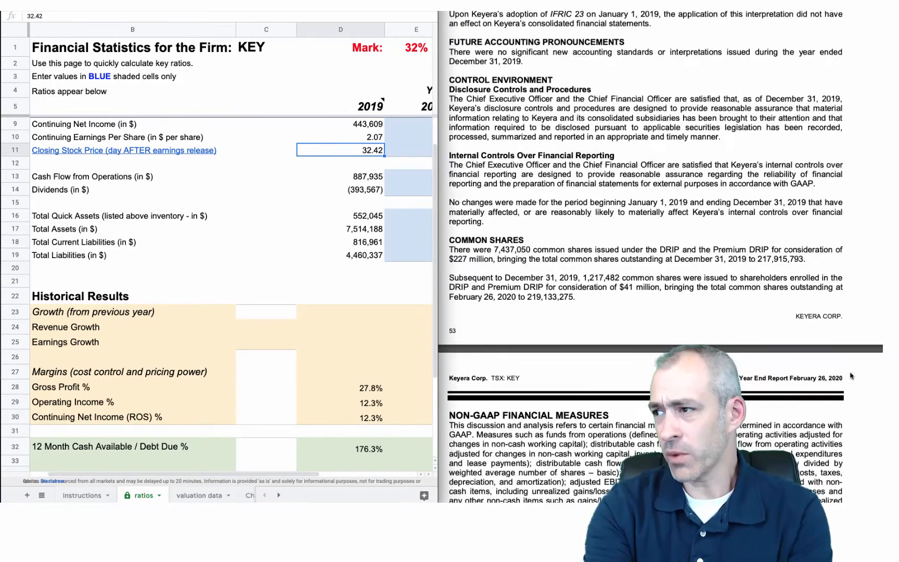
pyautogui.scroll(8, 851, 375)
pyautogui.scroll(8, 857, 193)
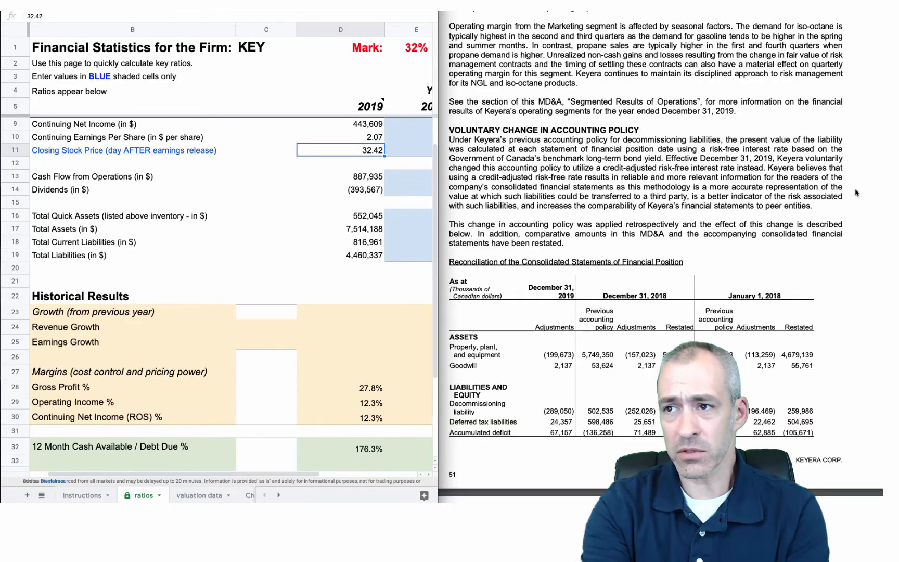
pyautogui.scroll(15, 857, 193)
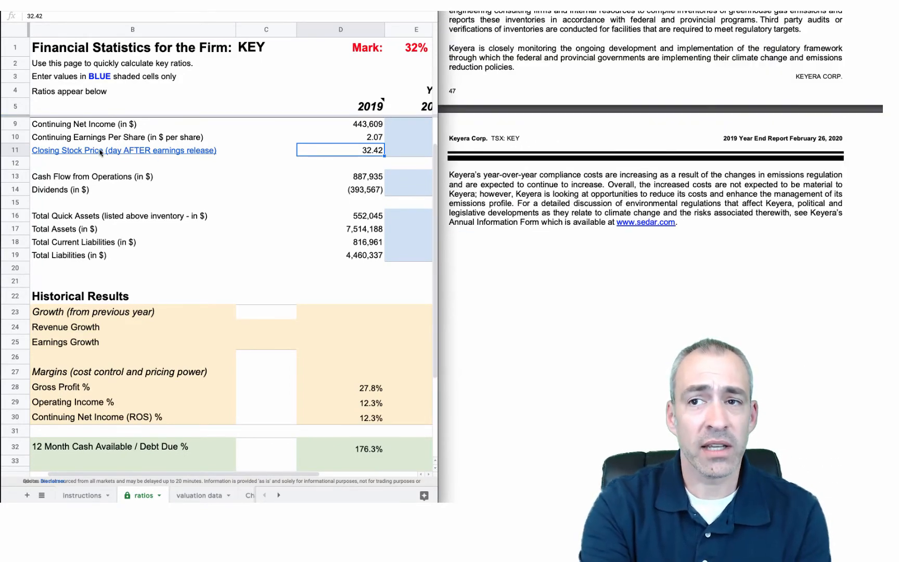
# Open the Yahoo Finance price history for KEY.TO linked from the closing stock price label in row 11
pyautogui.moveTo(100, 152)
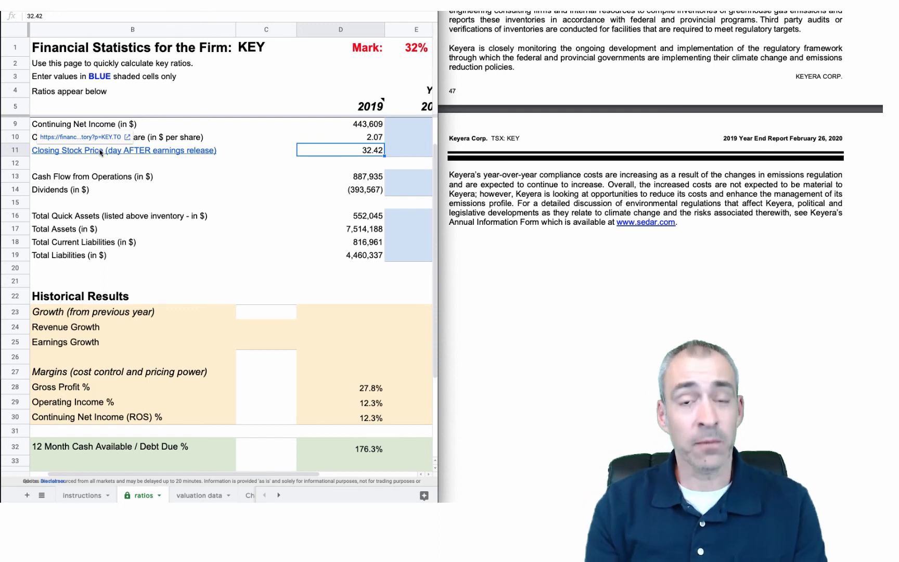
pyautogui.click(99, 151)
pyautogui.click(99, 138)
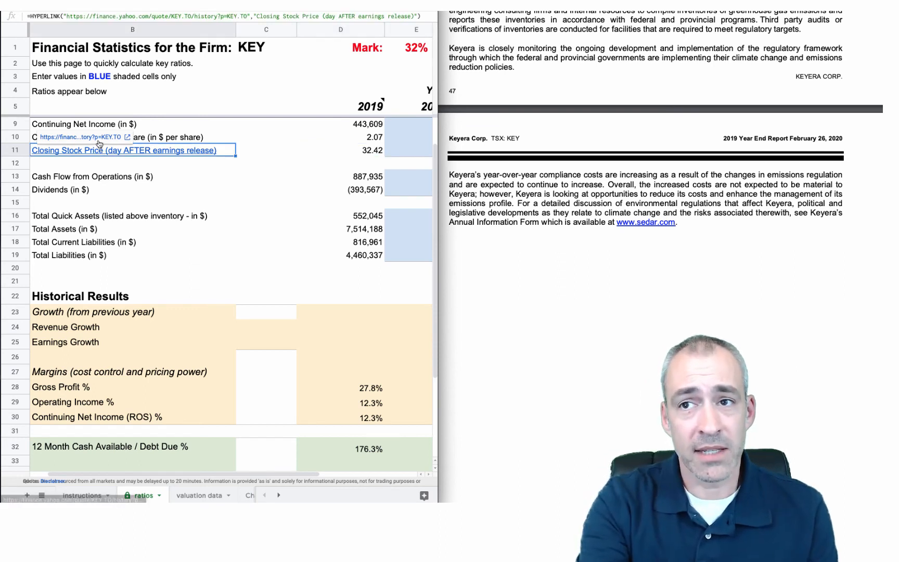